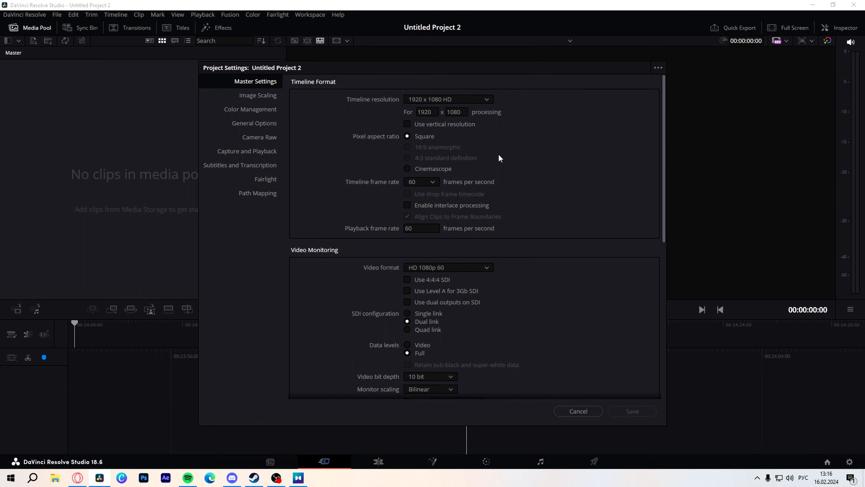
# Step: Set Proxy media resolution to Original under Optimized Media and Render Cache in Master Settings
pyautogui.click(453, 125)
pyautogui.scroll(-1, 546, 196)
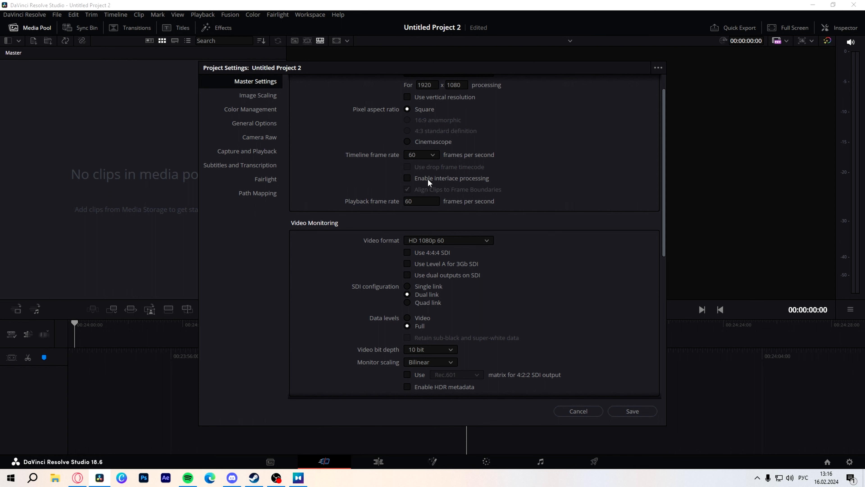
pyautogui.scroll(-1, 568, 217)
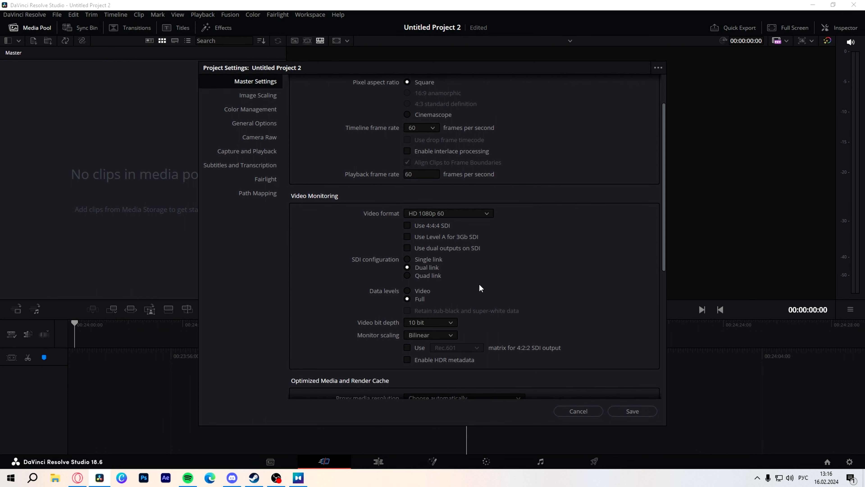
pyautogui.scroll(-2, 438, 270)
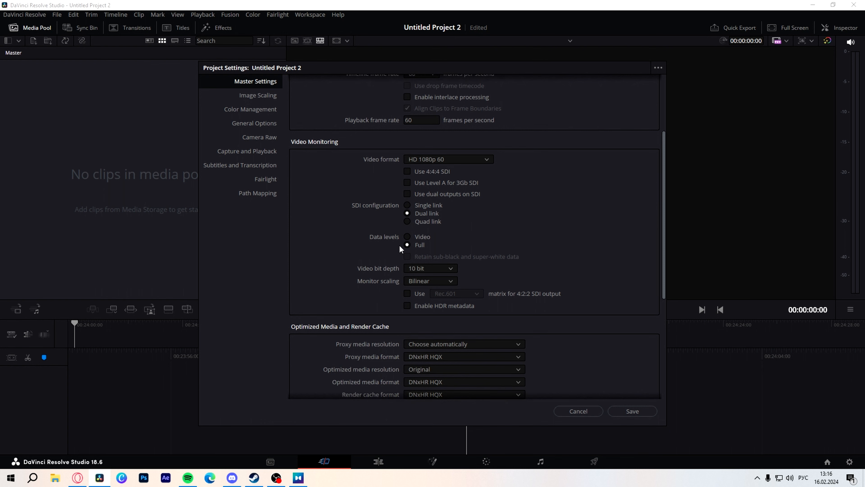
pyautogui.scroll(-1, 523, 263)
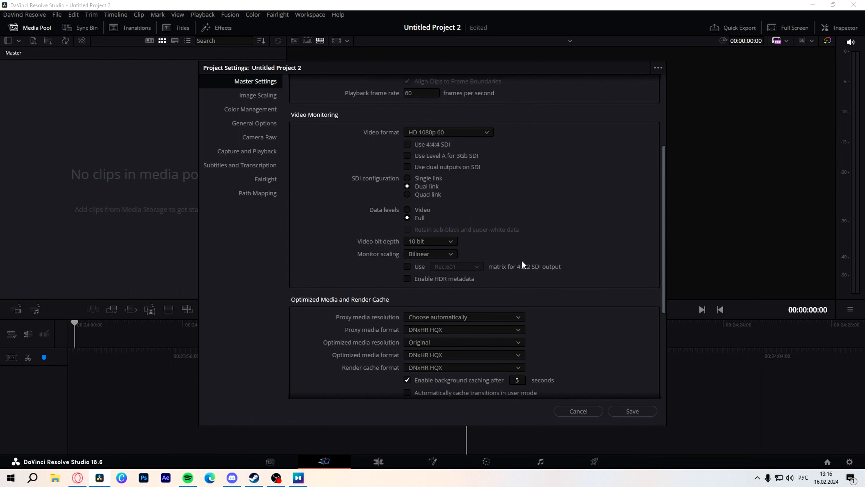
pyautogui.scroll(-2, 522, 257)
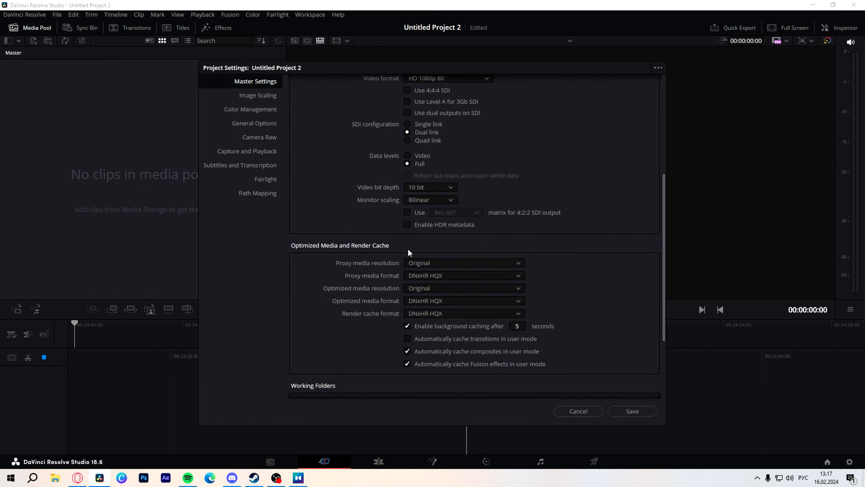
# Step: Save the Project Settings from the bottom of the dialog and go to the Deliver page
pyautogui.scroll(-1, 399, 328)
pyautogui.scroll(-3, 414, 340)
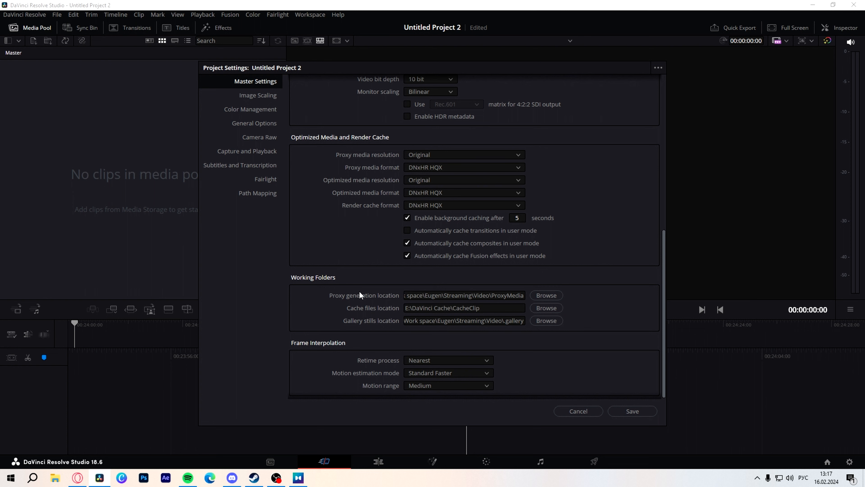
pyautogui.scroll(-1, 360, 292)
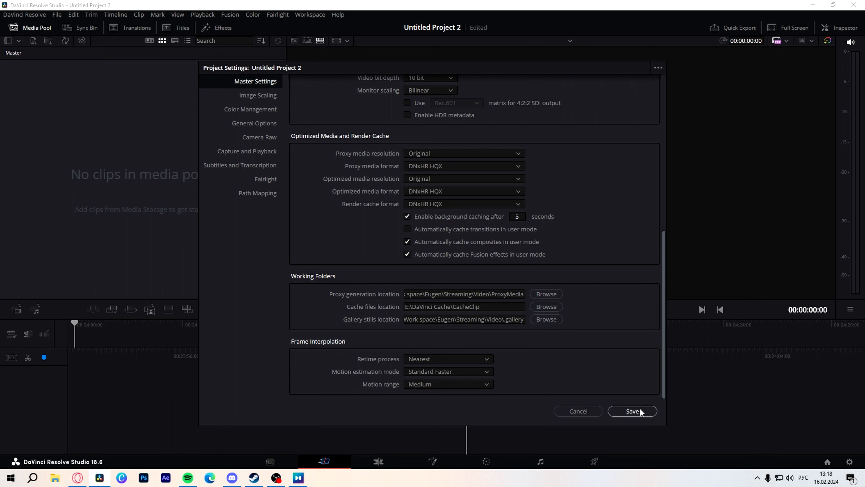
pyautogui.click(632, 411)
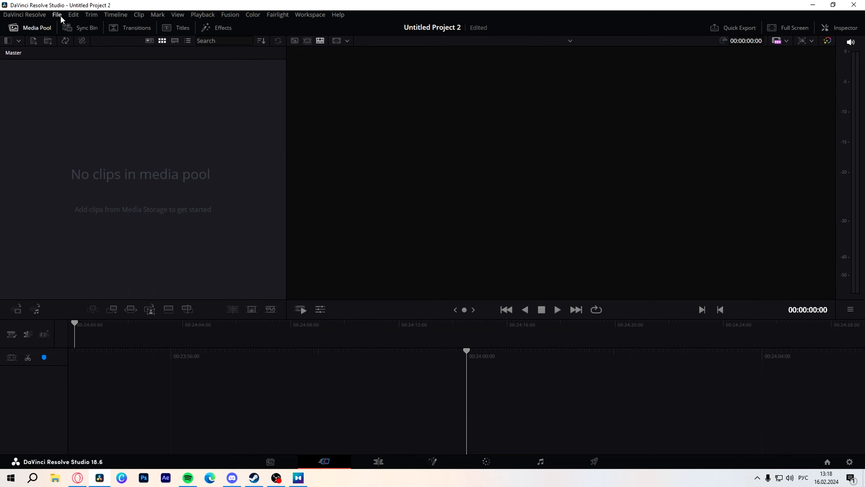
pyautogui.click(597, 461)
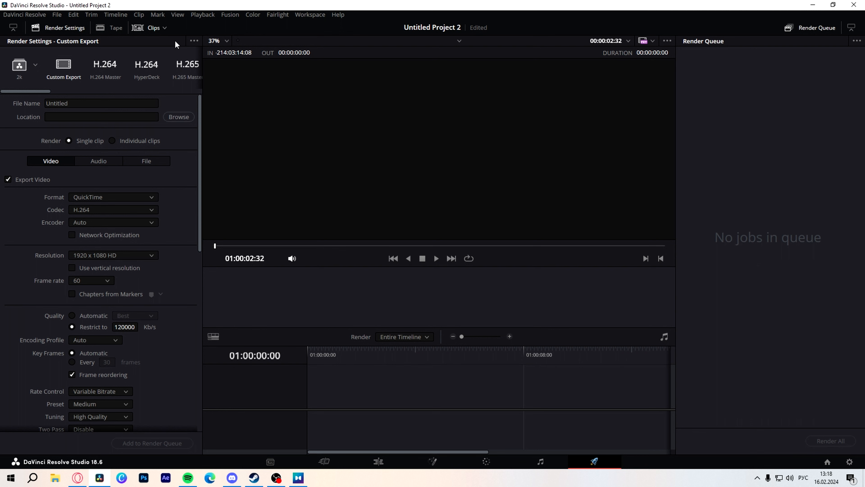
# Step: Review the Render Settings preset options, then scroll the preset strip back to its start
pyautogui.click(195, 41)
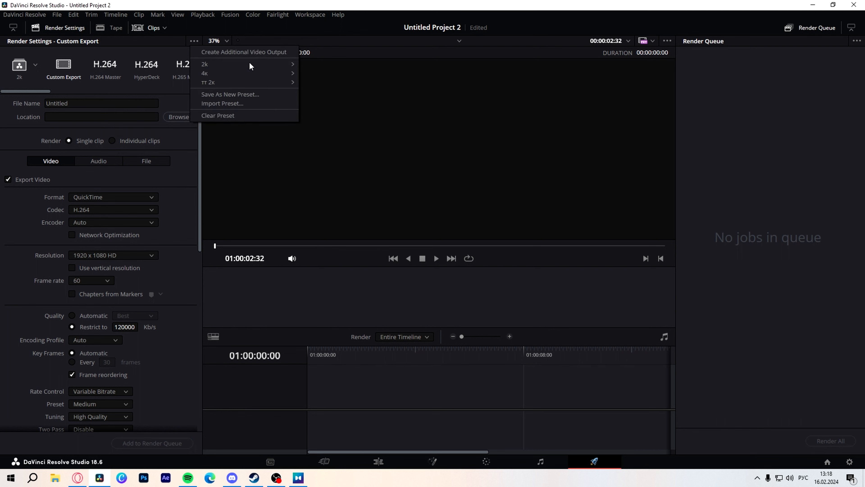
pyautogui.moveTo(251, 74)
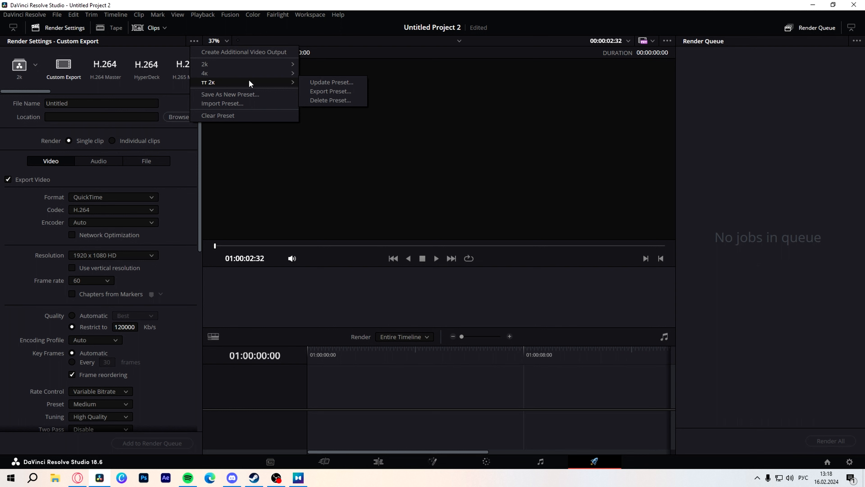
pyautogui.click(148, 92)
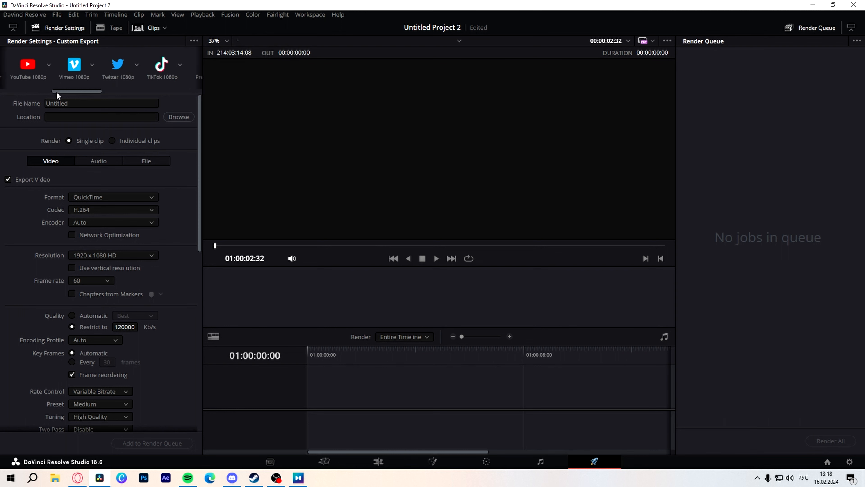
pyautogui.moveTo(66, 89); pyautogui.dragTo(23, 87)
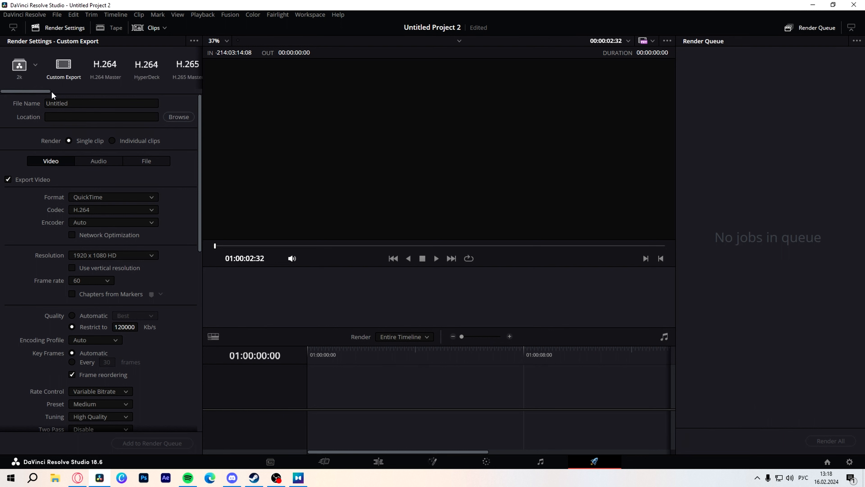
# Step: Replace the output file name with 'фвцф'
pyautogui.moveTo(84, 104); pyautogui.dragTo(2, 87)
pyautogui.press('BackSpace')
pyautogui.write('фвцф')
pyautogui.click(74, 113)
# Step: Load the 4k render preset with the Audio settings showing: Linear PCM, 48000 Hz, 24-bit
pyautogui.click(95, 161)
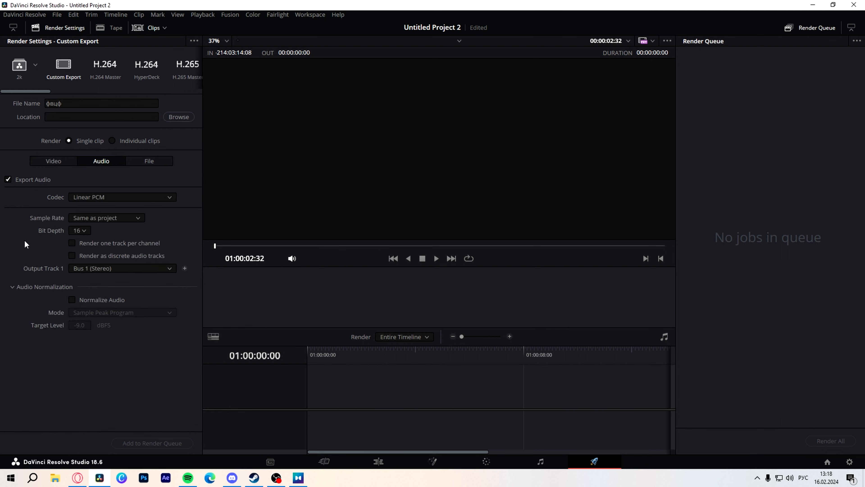
pyautogui.click(36, 64)
pyautogui.click(33, 106)
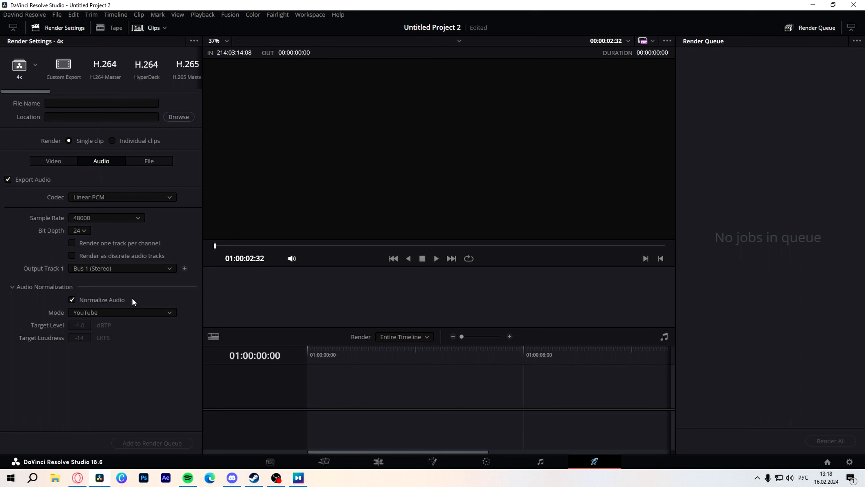
# Step: Keep YouTube as the loudness normalization mode and show the 4k preset's H.265 3840x2160 video settings
pyautogui.click(105, 316)
pyautogui.scroll(-2, 125, 395)
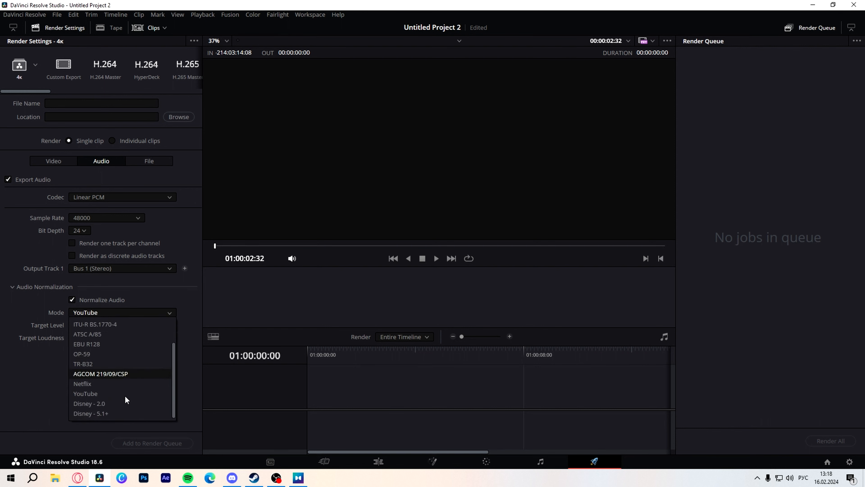
pyautogui.scroll(2, 120, 389)
pyautogui.scroll(-2, 119, 373)
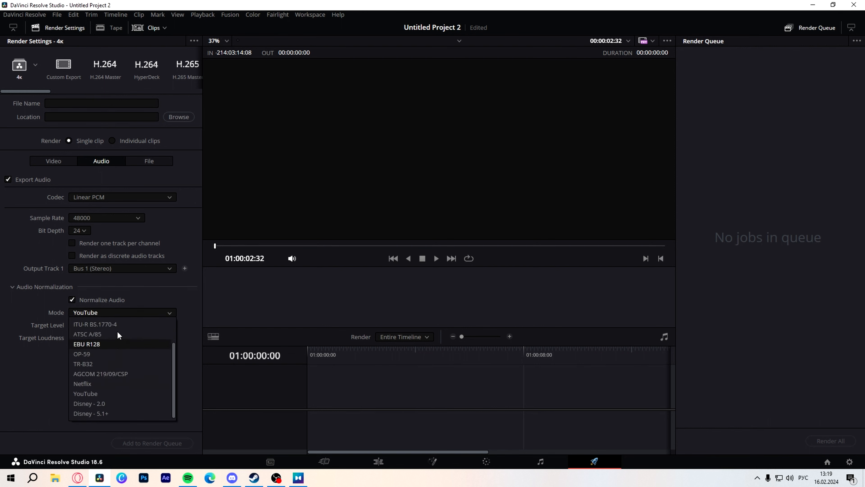
pyautogui.scroll(2, 117, 331)
pyautogui.click(138, 298)
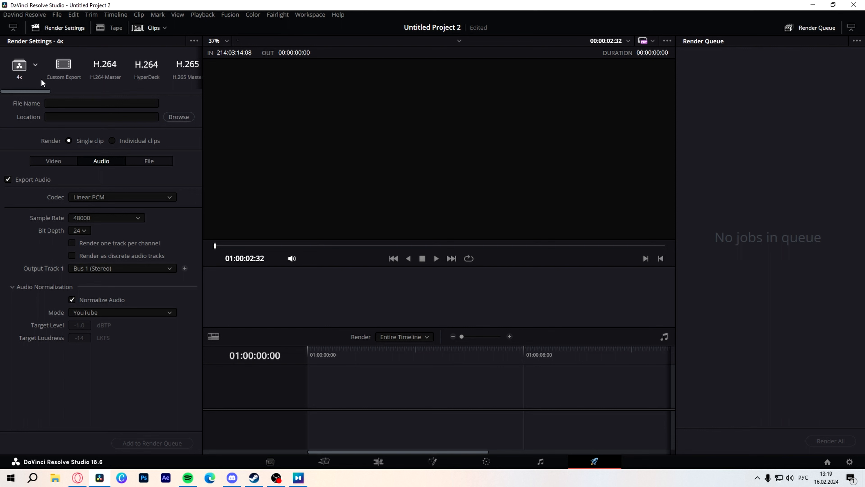
pyautogui.click(43, 158)
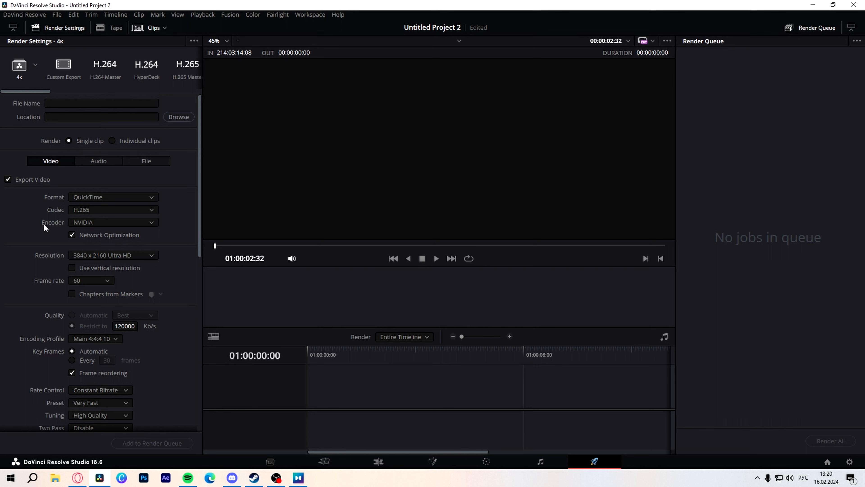
pyautogui.click(80, 221)
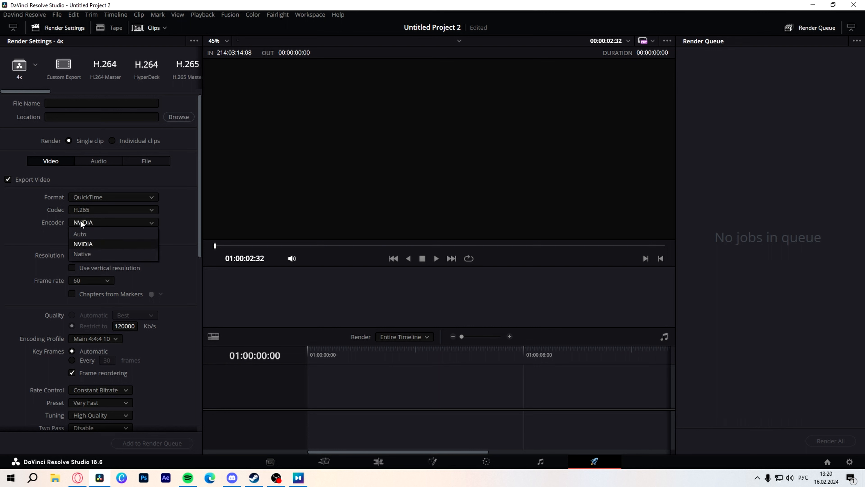
pyautogui.click(80, 220)
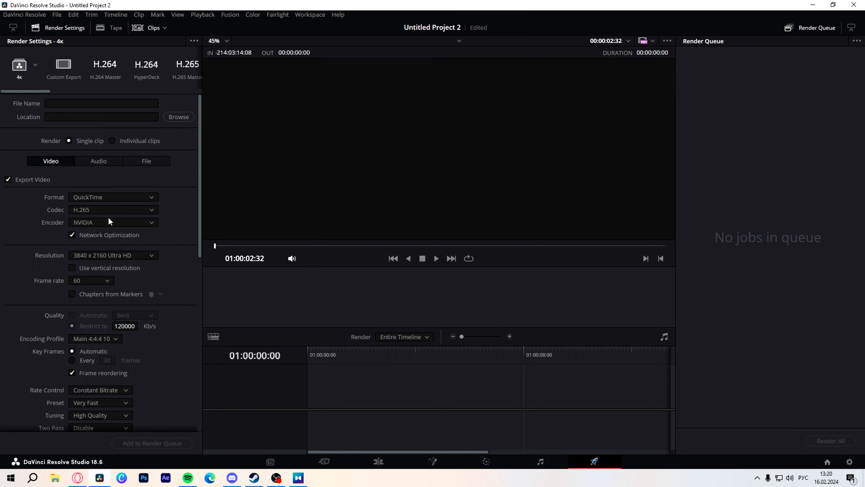
pyautogui.click(116, 223)
pyautogui.click(48, 246)
pyautogui.click(99, 162)
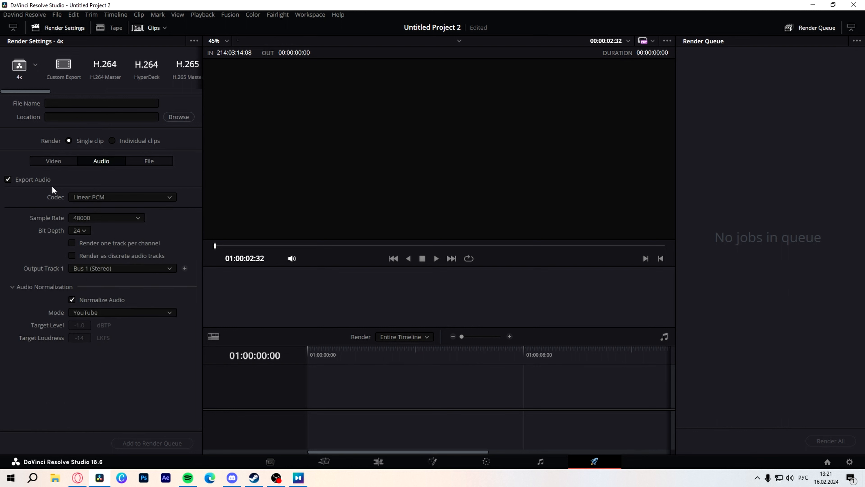
pyautogui.click(61, 165)
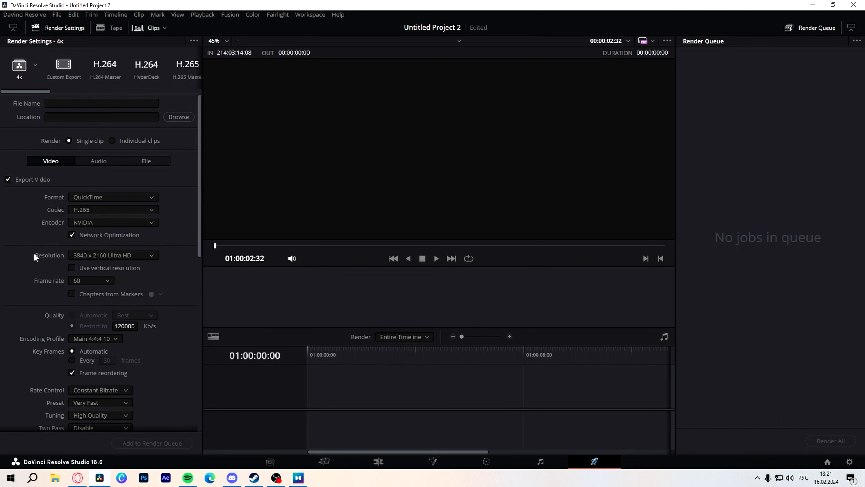
pyautogui.scroll(-2, 43, 266)
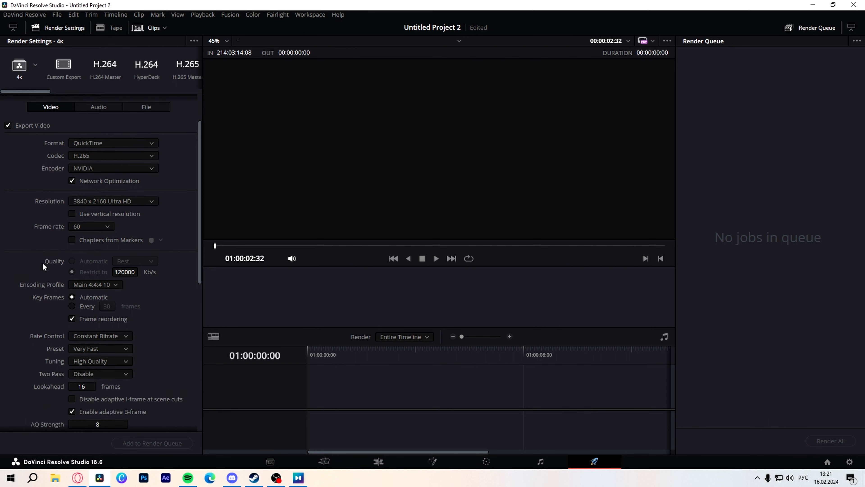
pyautogui.scroll(-2, 50, 274)
pyautogui.scroll(1, 43, 248)
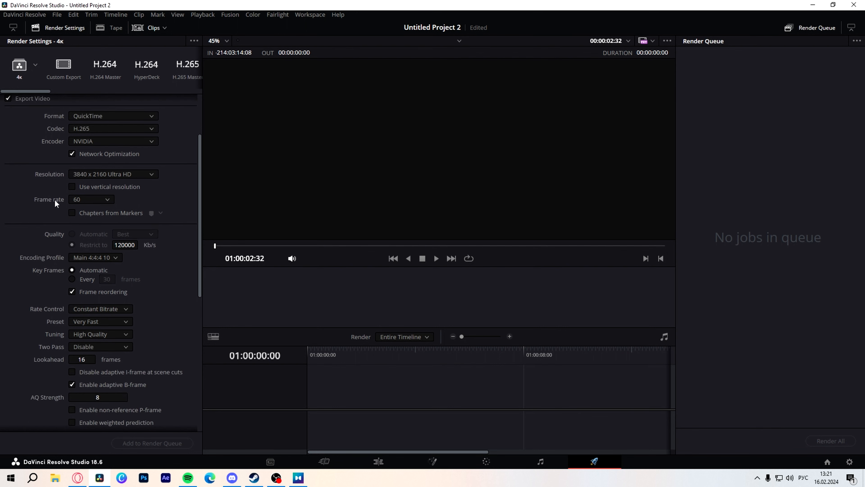
pyautogui.scroll(2, 43, 196)
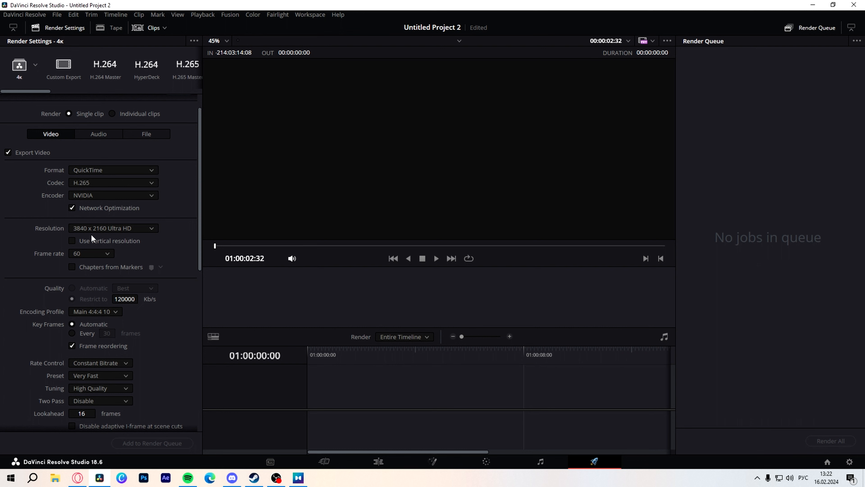
pyautogui.scroll(-2, 19, 224)
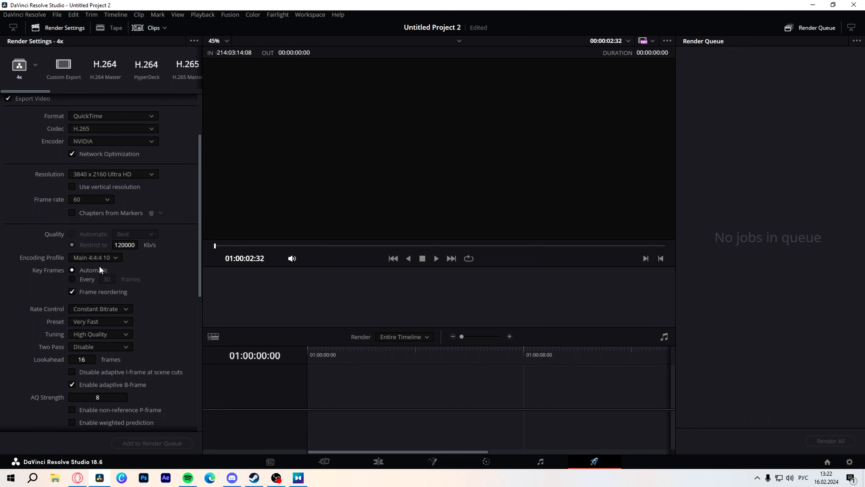
pyautogui.click(106, 258)
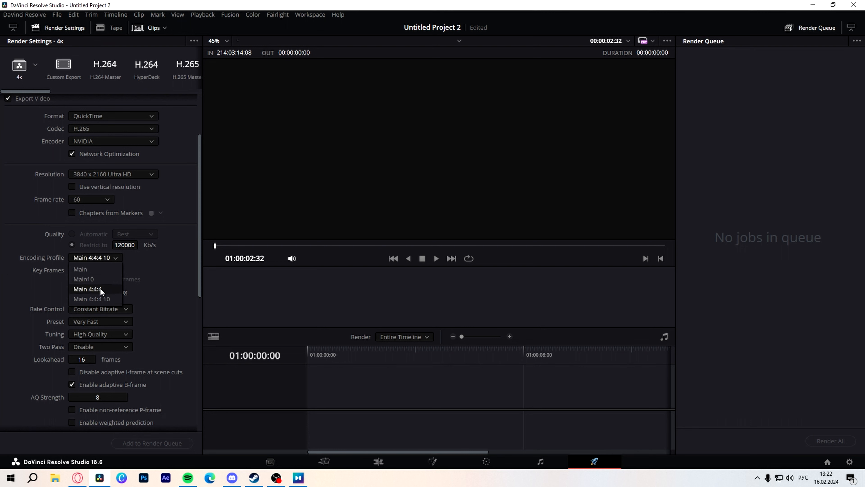
pyautogui.click(146, 266)
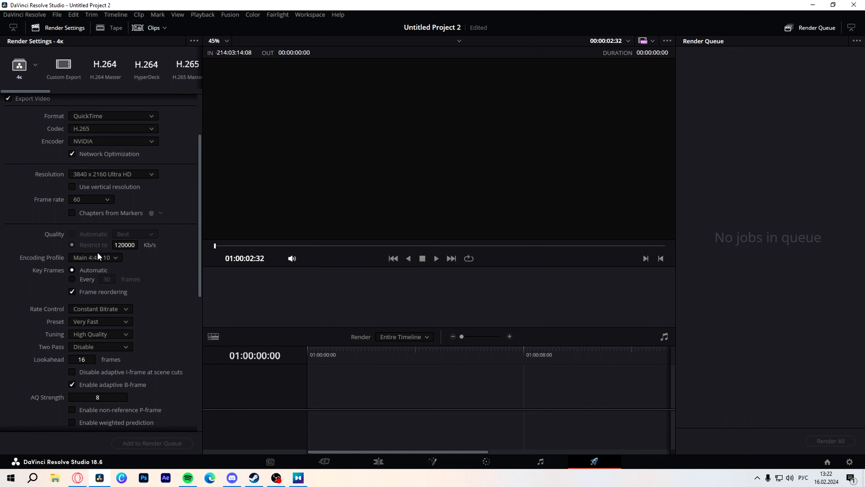
pyautogui.scroll(-1, 154, 286)
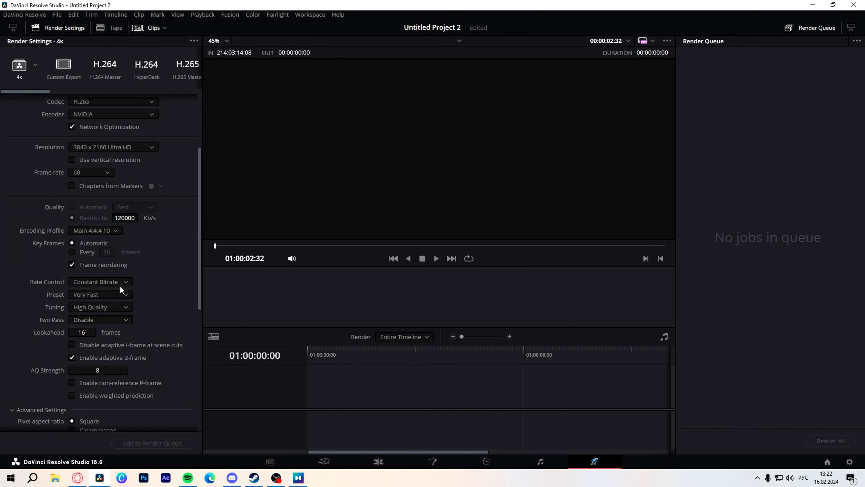
pyautogui.scroll(-1, 26, 292)
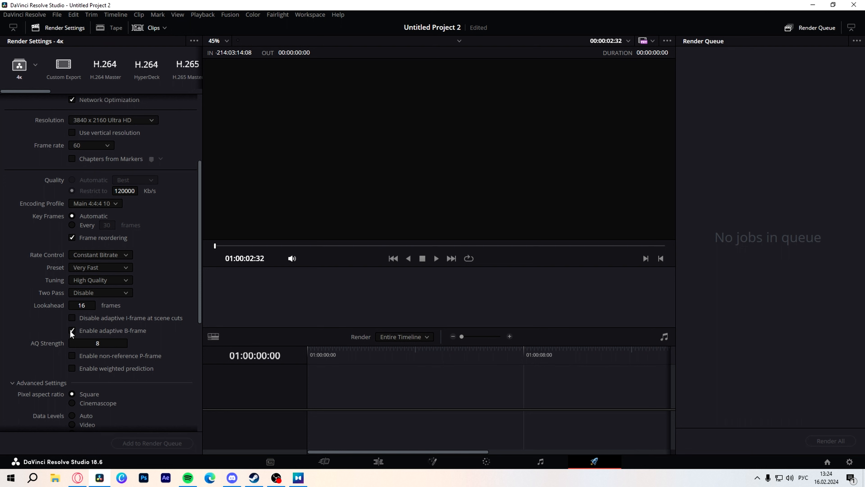
pyautogui.scroll(-1, 79, 312)
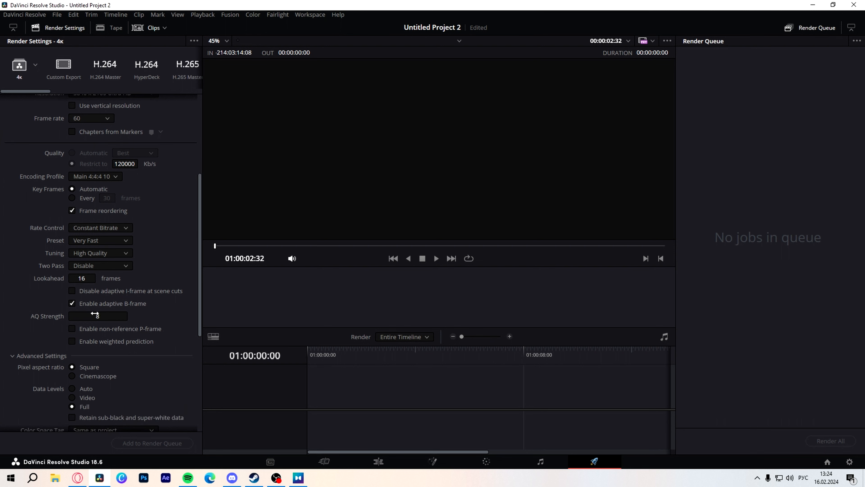
pyautogui.scroll(-2, 115, 327)
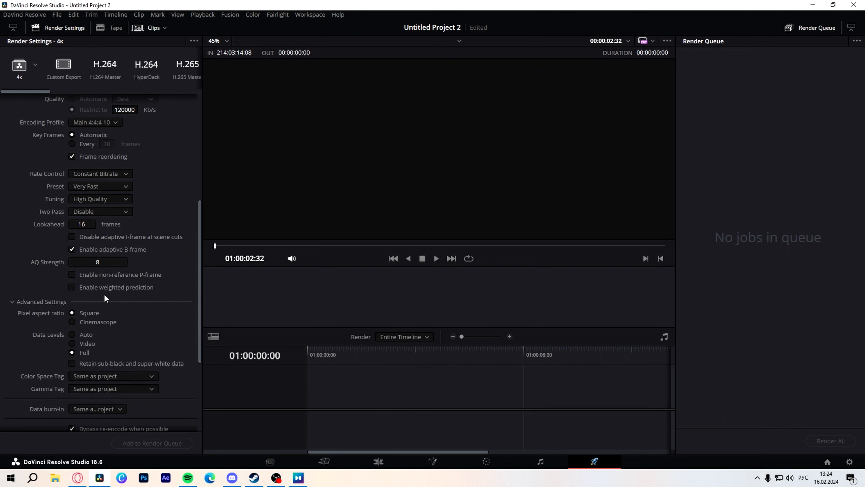
pyautogui.scroll(-2, 105, 294)
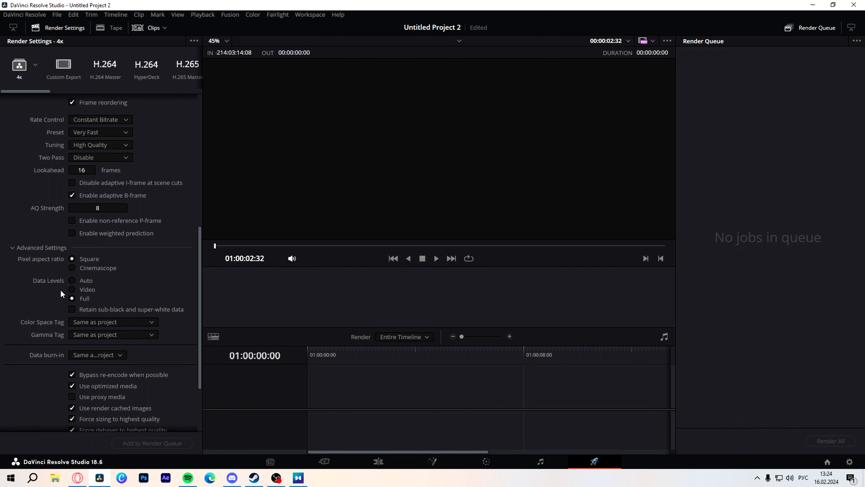
pyautogui.scroll(-3, 89, 304)
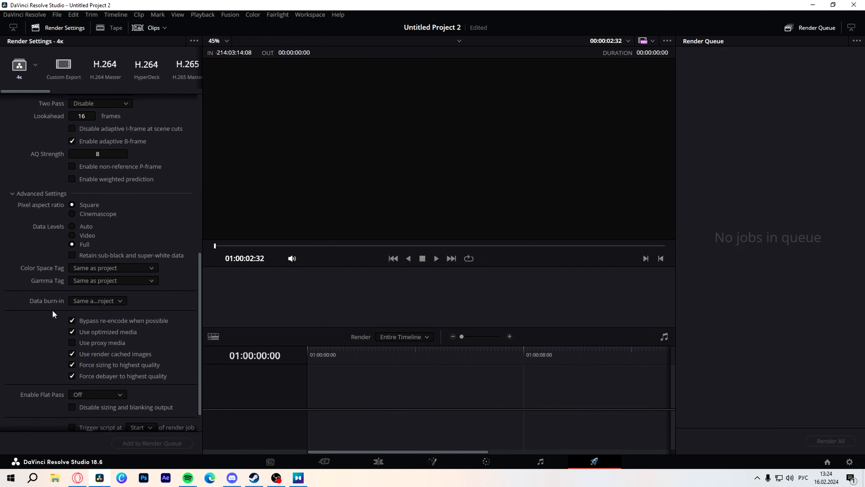
pyautogui.scroll(-2, 52, 311)
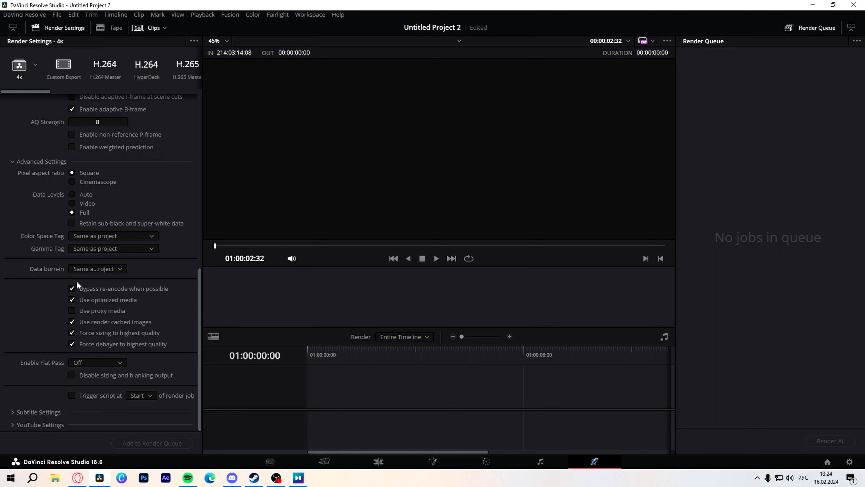